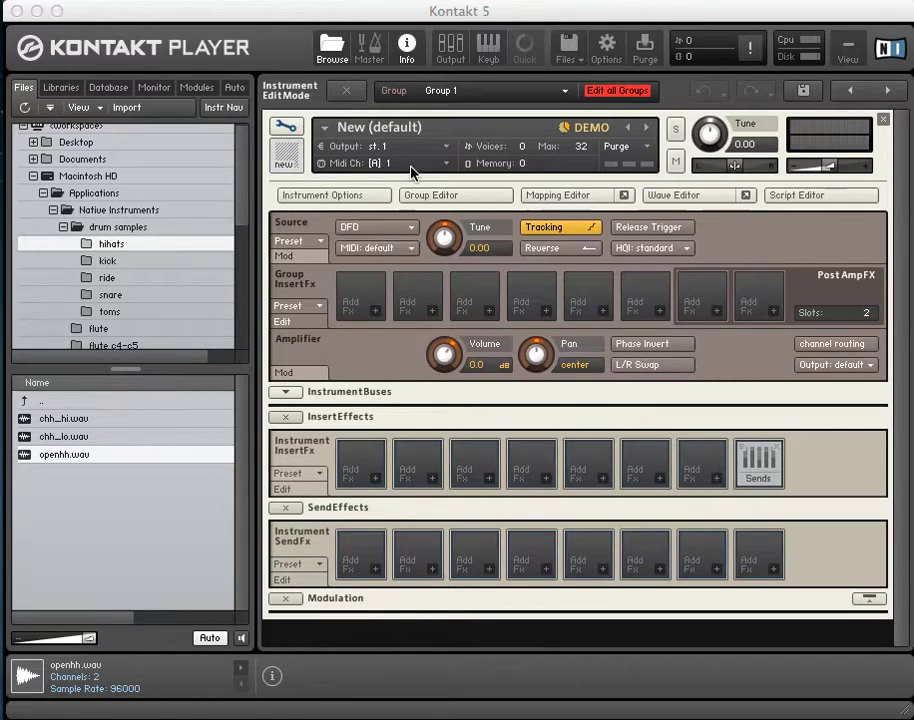
Step: Raise the instrument volume and map the C4 sample from the flute c4-c5 folder across keys C4 to C5
{"action": "left_click_drag", "start_coordinate": [831, 169], "coordinate": [863, 171]}
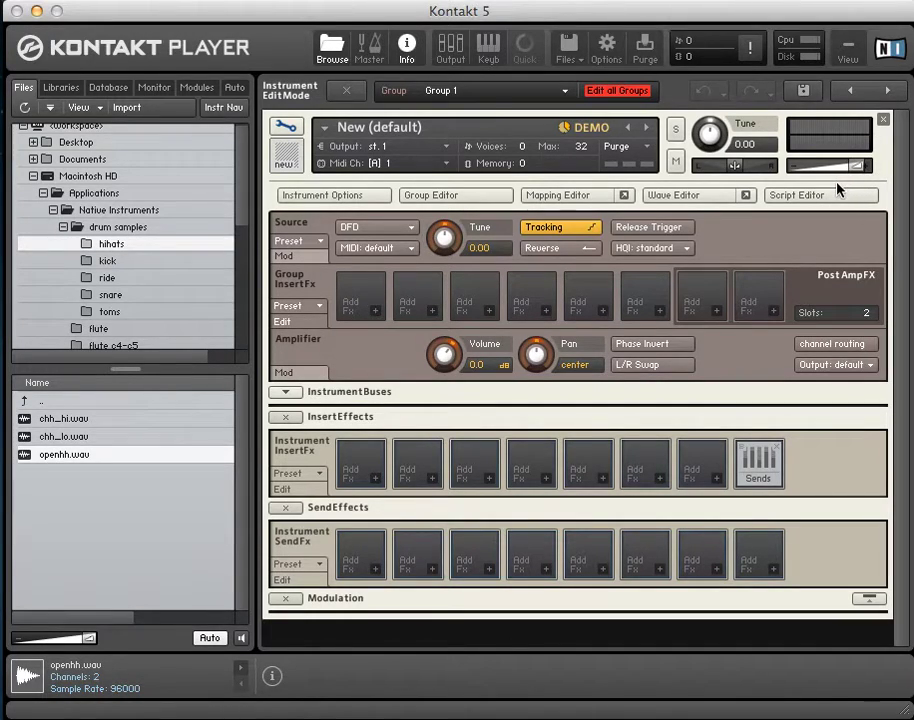
{"action": "left_click", "coordinate": [594, 201]}
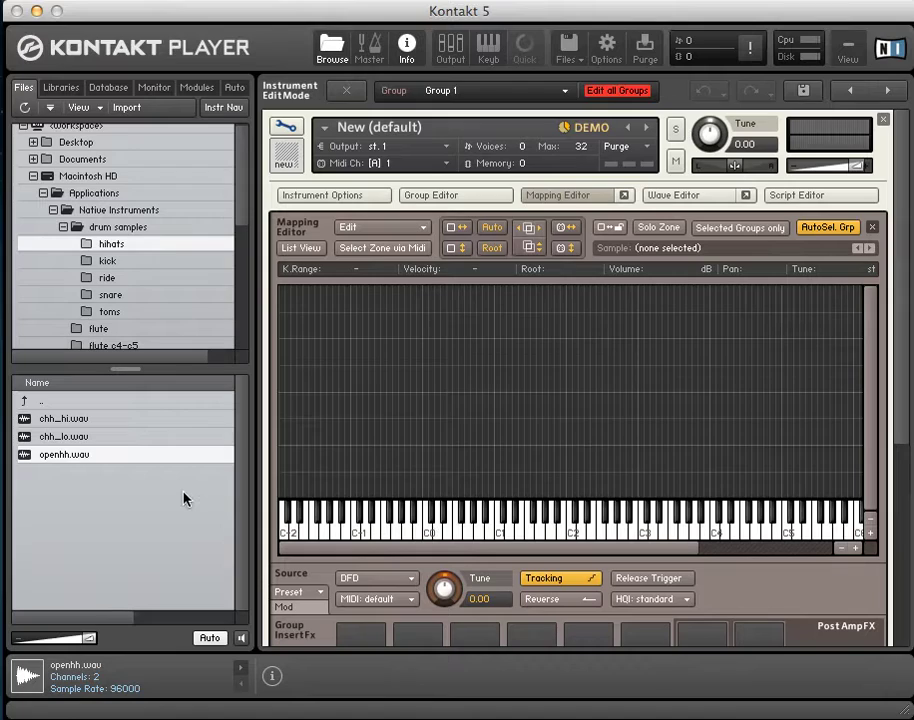
{"action": "left_click_drag", "start_coordinate": [240, 216], "coordinate": [238, 258]}
{"action": "left_click", "coordinate": [137, 242]}
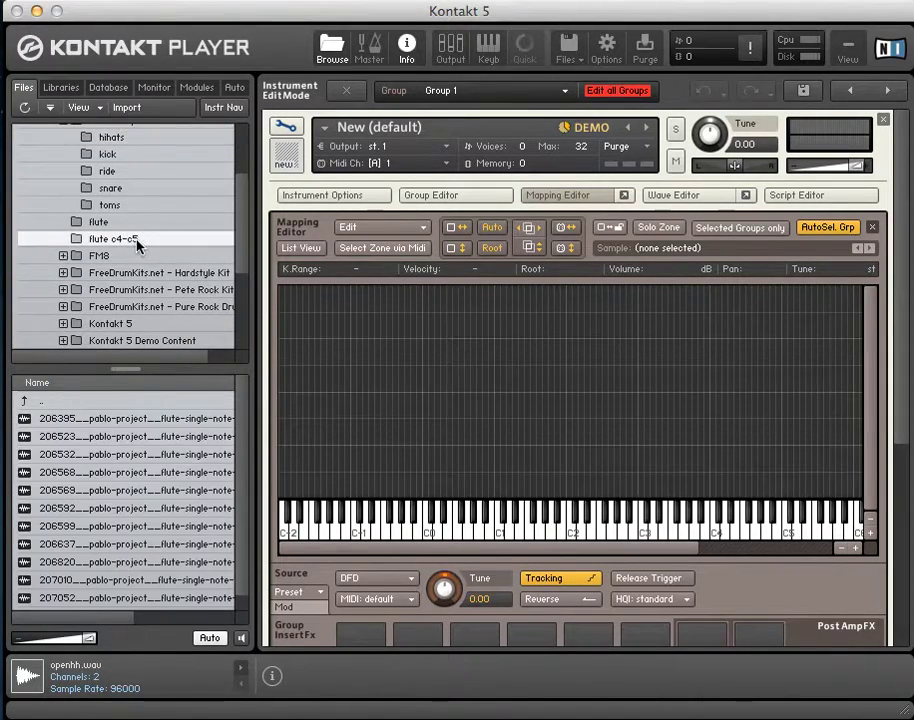
{"action": "left_click_drag", "start_coordinate": [122, 622], "coordinate": [170, 619]}
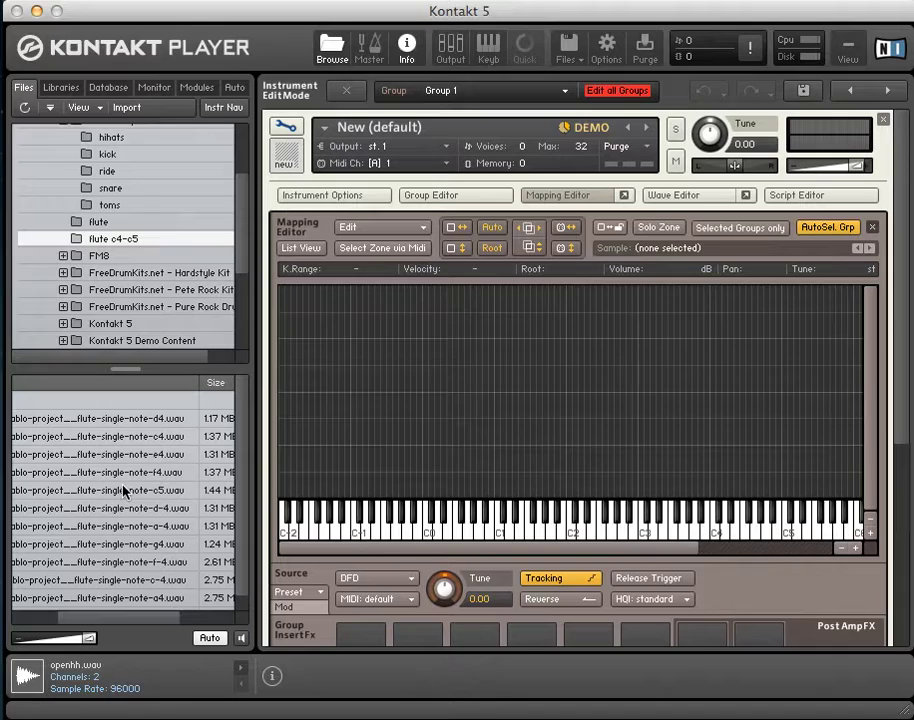
{"action": "left_click_drag", "start_coordinate": [127, 440], "coordinate": [786, 440]}
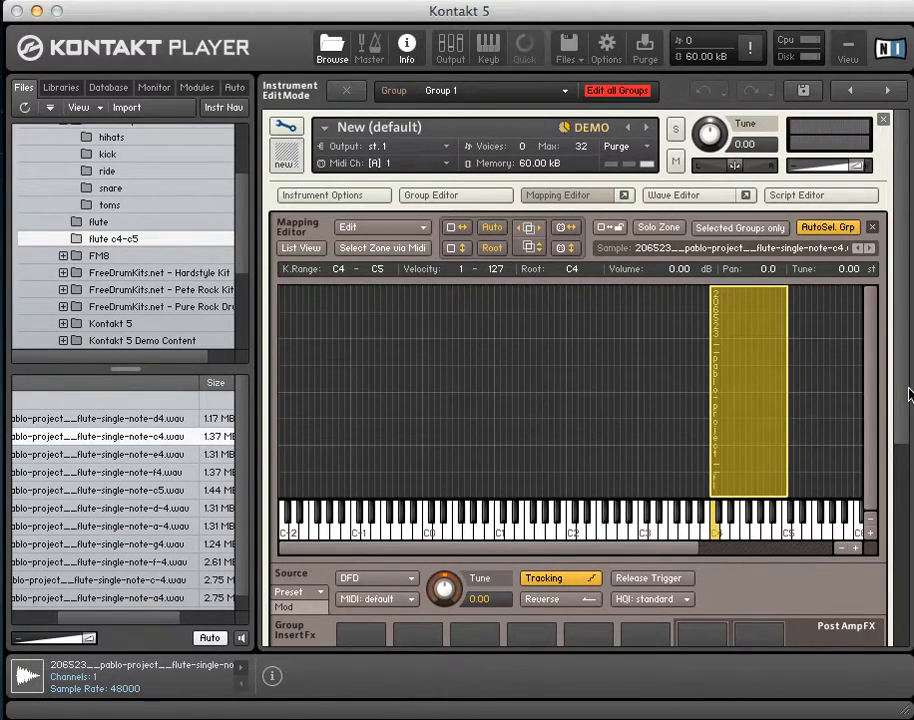
Step: Move the flute sample's start point in the Wave Editor to the onset of the sound, at about 53300
{"action": "left_click", "coordinate": [720, 196]}
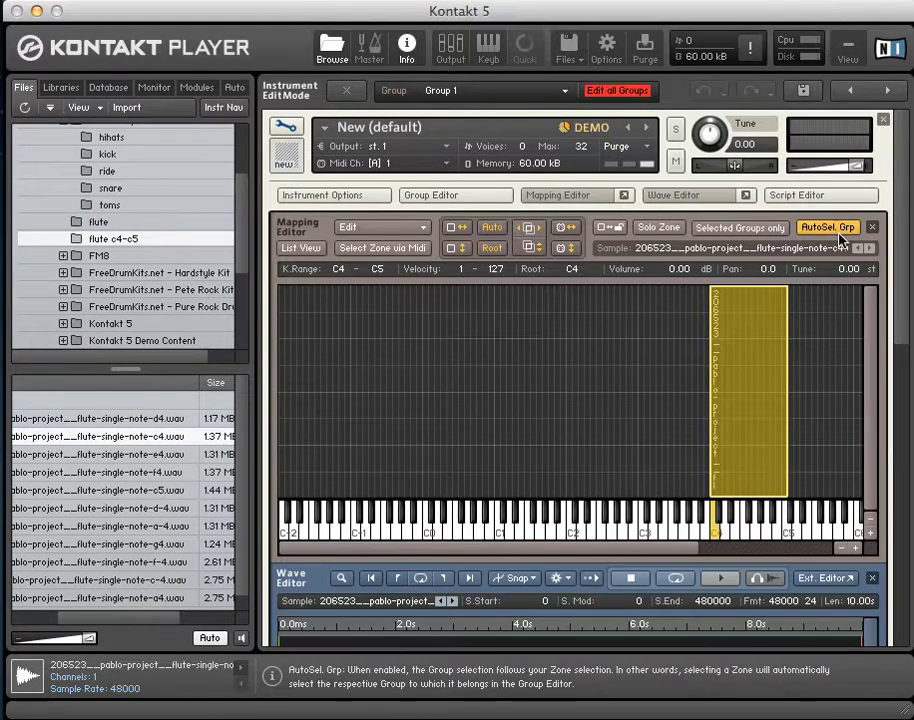
{"action": "left_click_drag", "start_coordinate": [898, 279], "coordinate": [900, 415]}
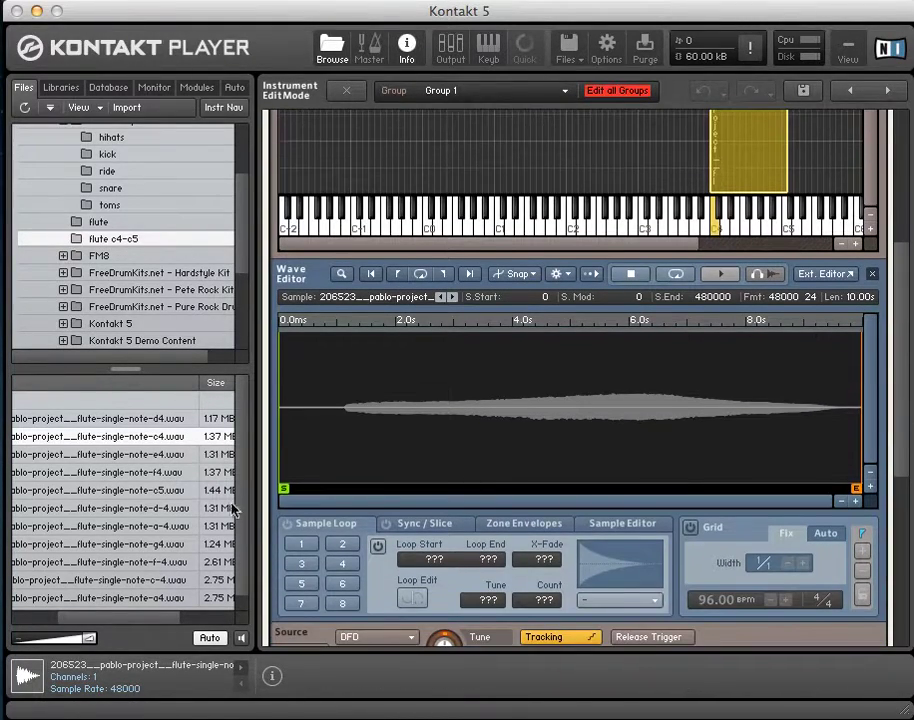
{"action": "left_click_drag", "start_coordinate": [282, 488], "coordinate": [348, 484]}
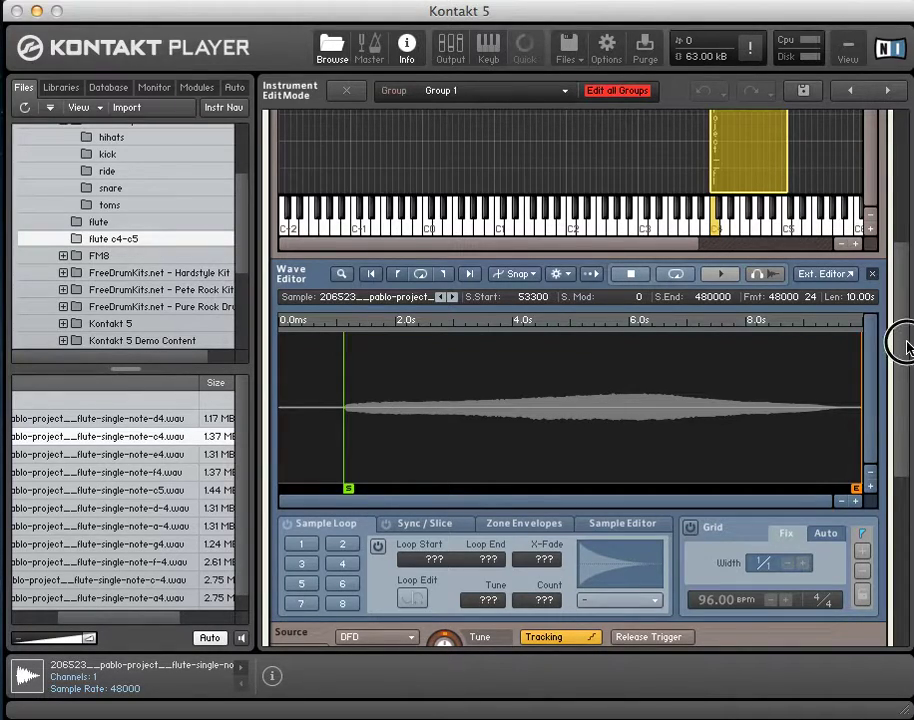
Step: Rename Group 1 to "flute" in the Group Editor
{"action": "left_click_drag", "start_coordinate": [904, 343], "coordinate": [910, 183]}
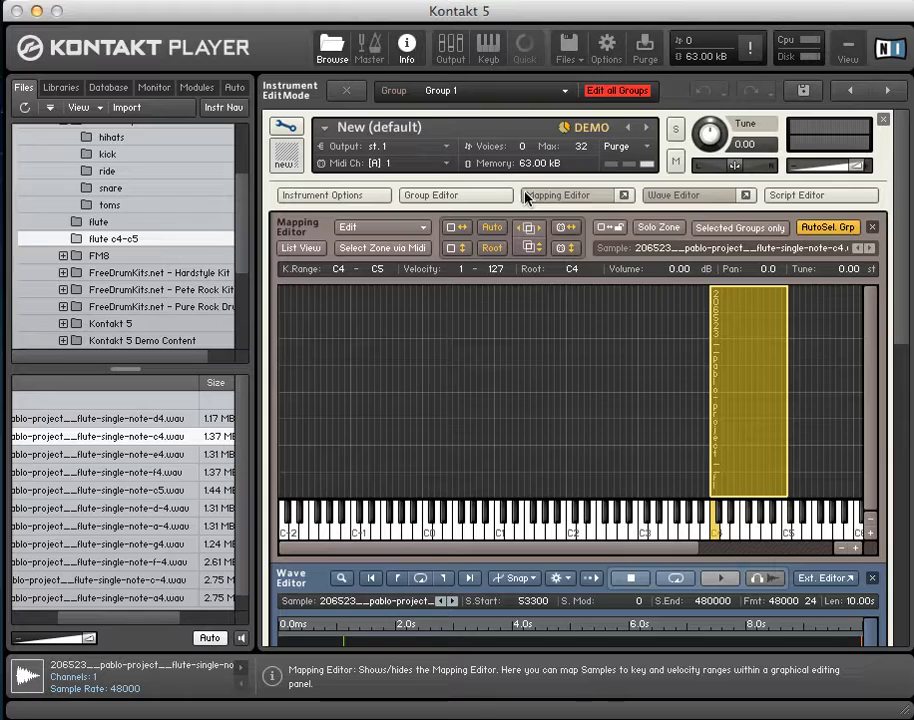
{"action": "left_click", "coordinate": [465, 197]}
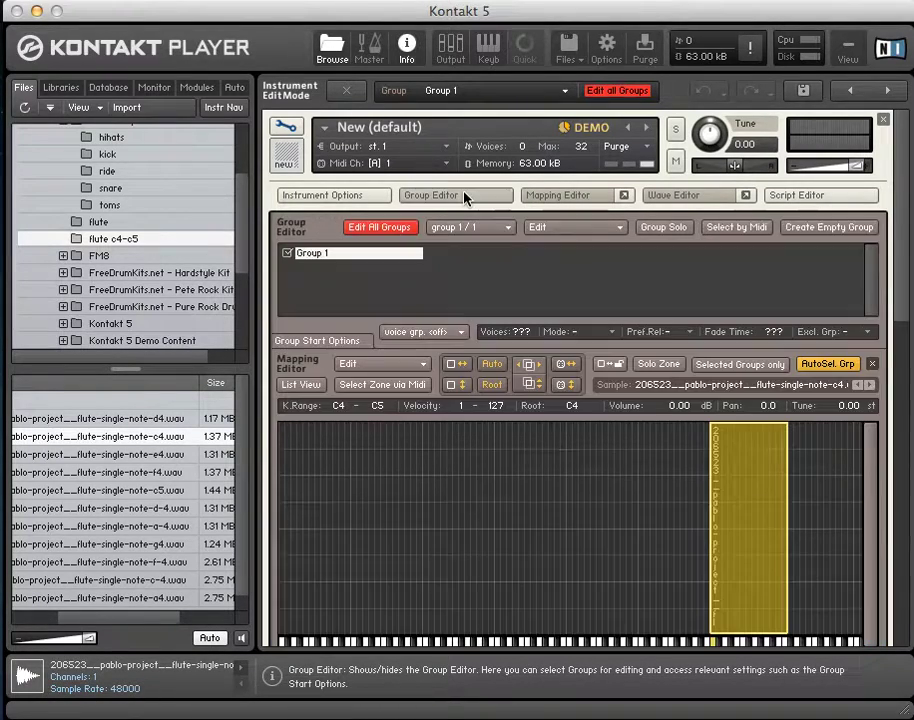
{"action": "double_click", "coordinate": [322, 256]}
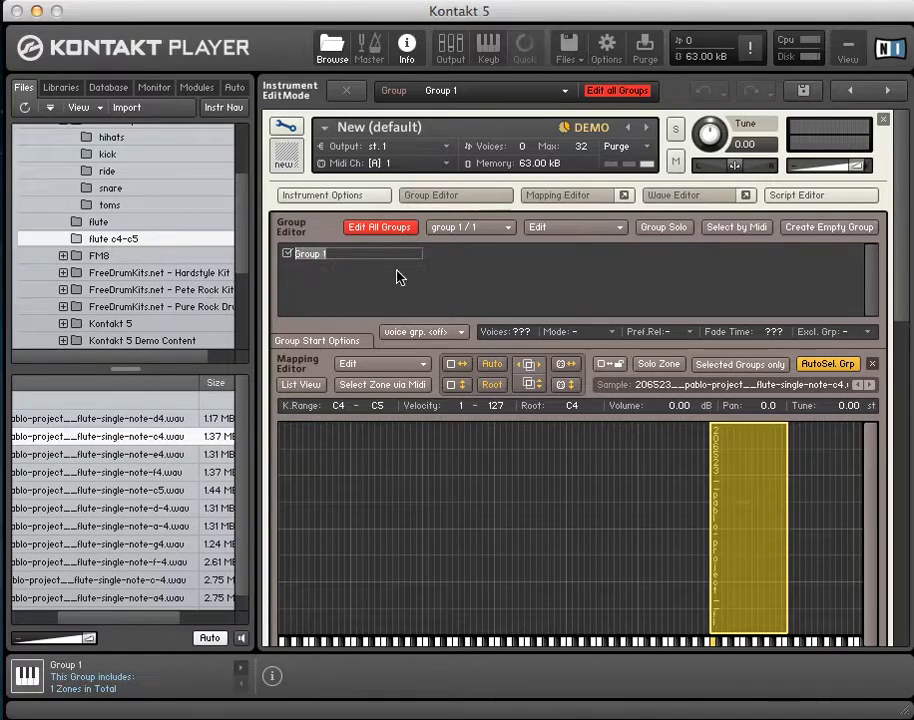
{"action": "type", "text": "flute"}
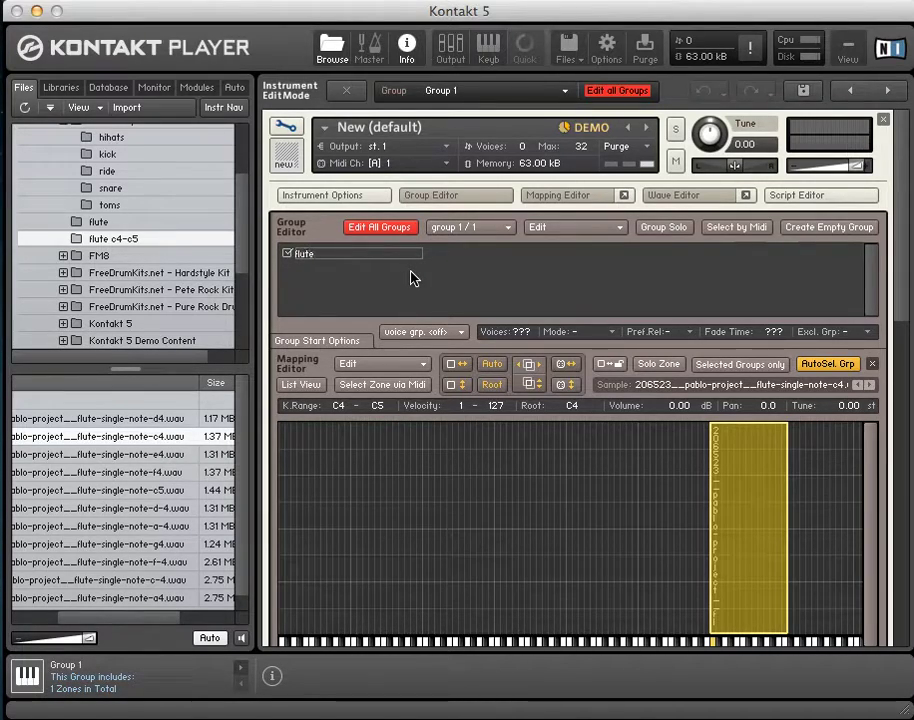
{"action": "key", "text": "Return"}
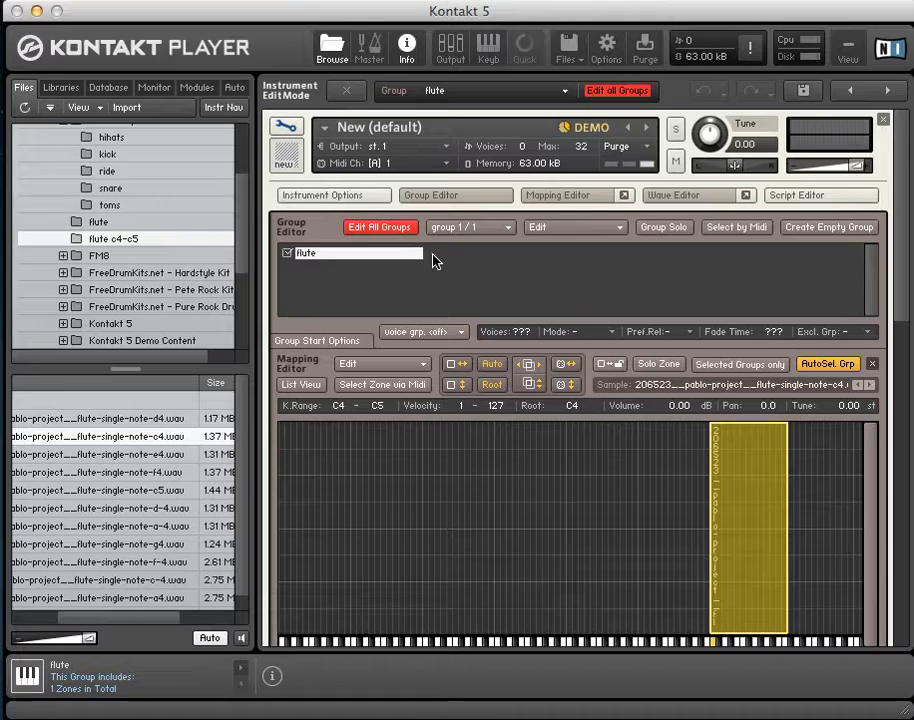
Step: Create a second group named "organ" and limit the Mapping Editor to the selected group's zones
{"action": "left_click", "coordinate": [814, 234]}
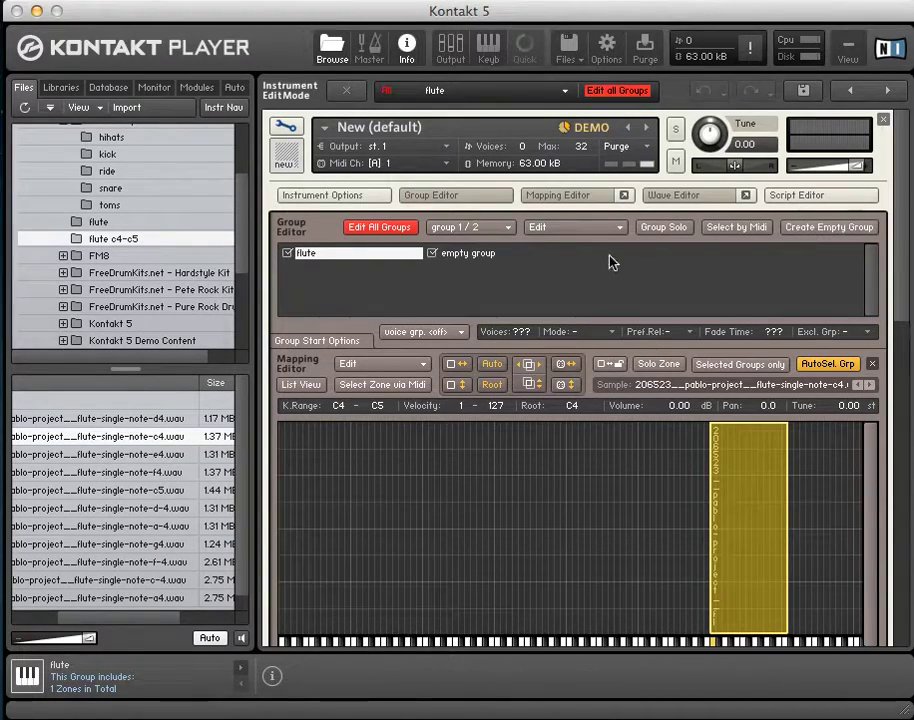
{"action": "left_click", "coordinate": [467, 256]}
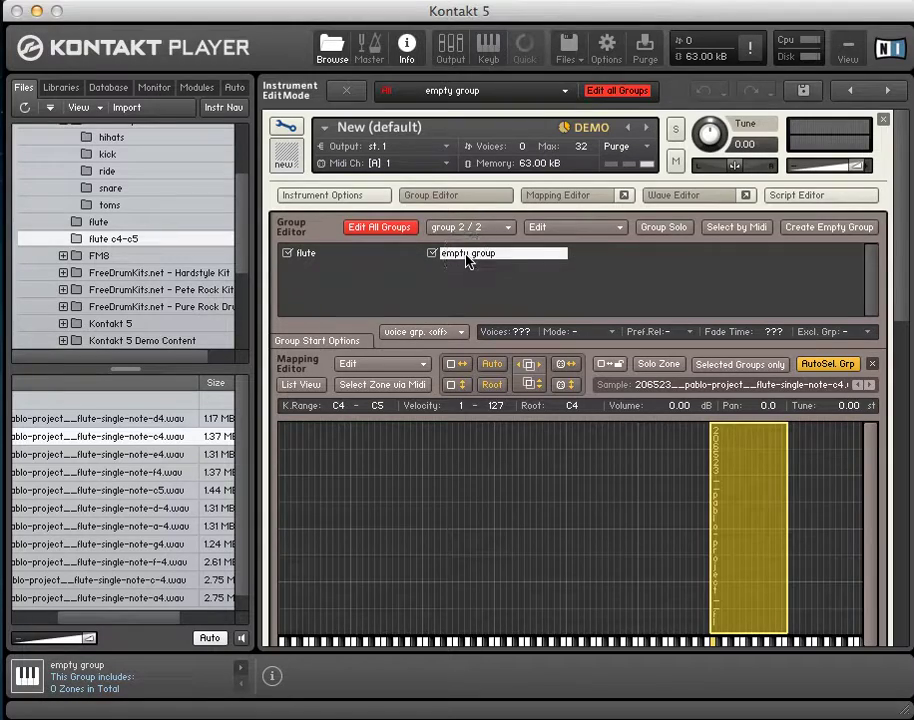
{"action": "left_click", "coordinate": [468, 261]}
{"action": "type", "text": "organ"}
{"action": "key", "text": "Return"}
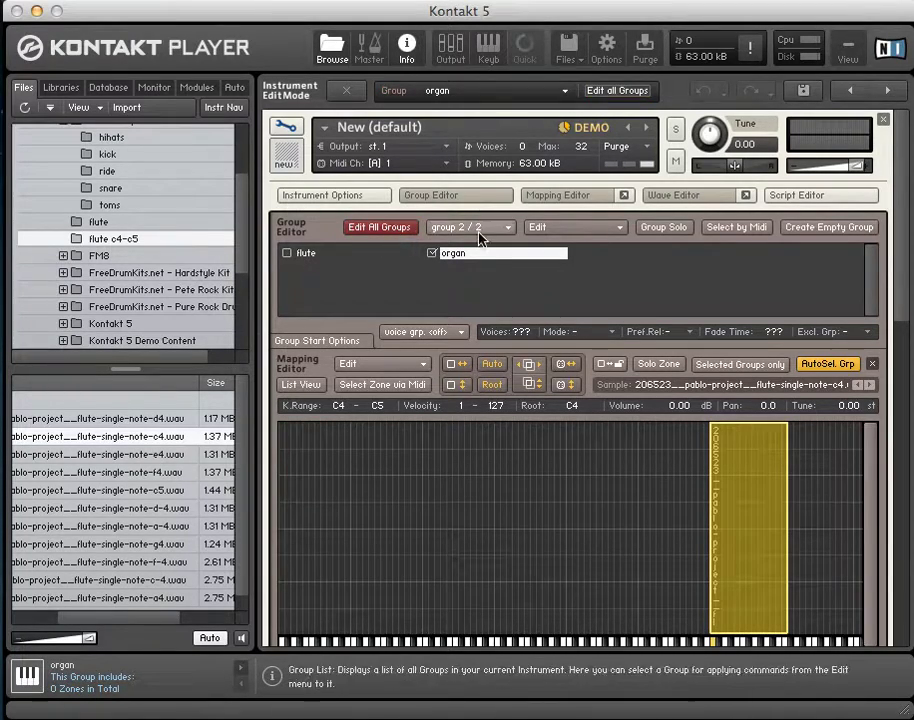
{"action": "left_click", "coordinate": [770, 366]}
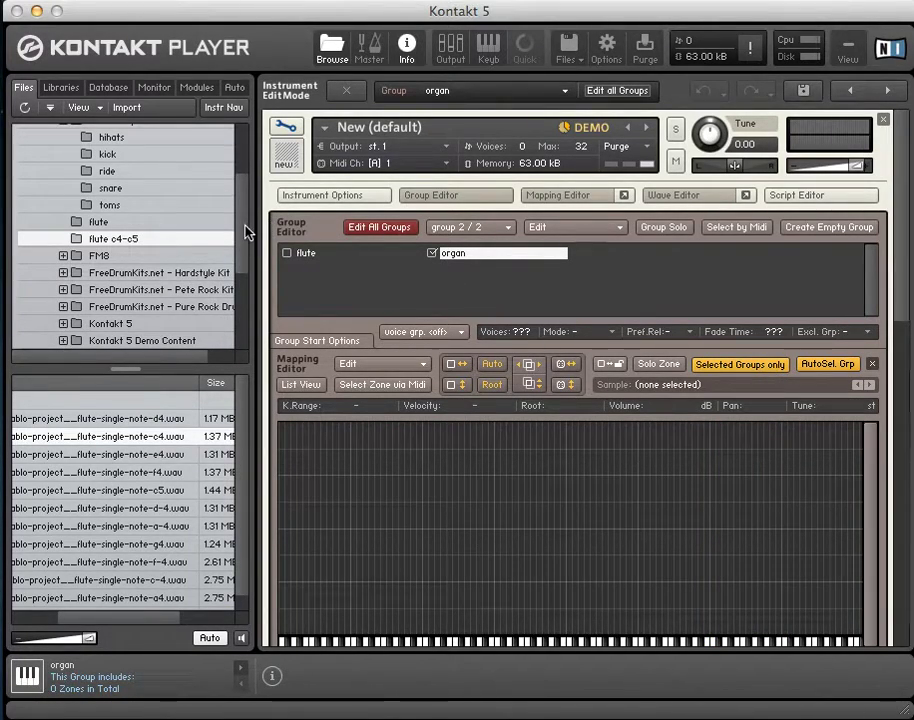
Step: Open the B4 Blues Samples folder under Kontakt 5 Demo Content, Band, Z - Samples, 4 - Organ Samples
{"action": "left_click_drag", "start_coordinate": [245, 226], "coordinate": [240, 268]}
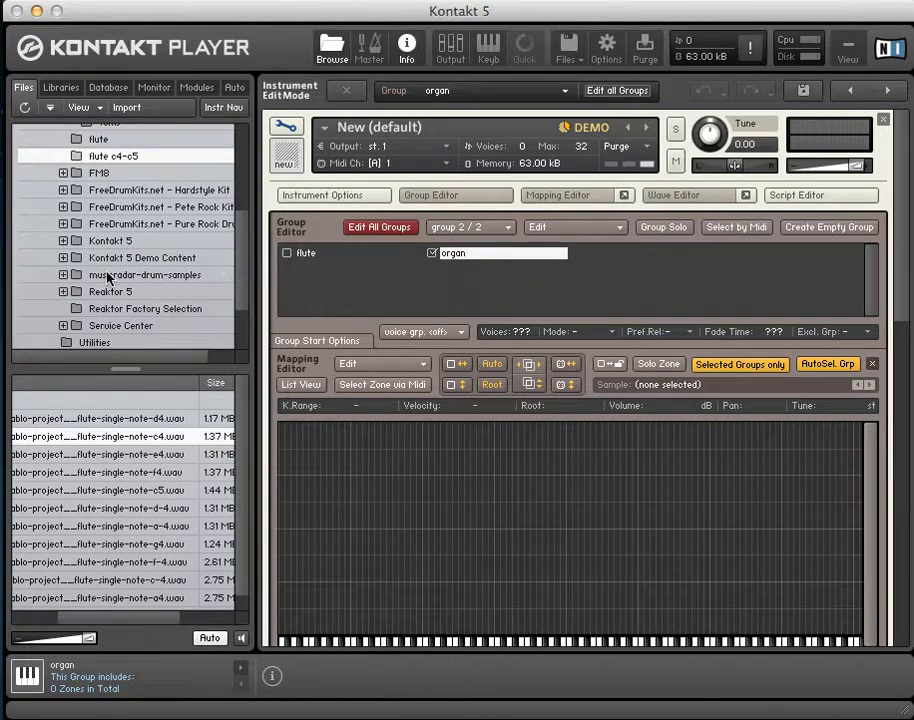
{"action": "left_click", "coordinate": [63, 241]}
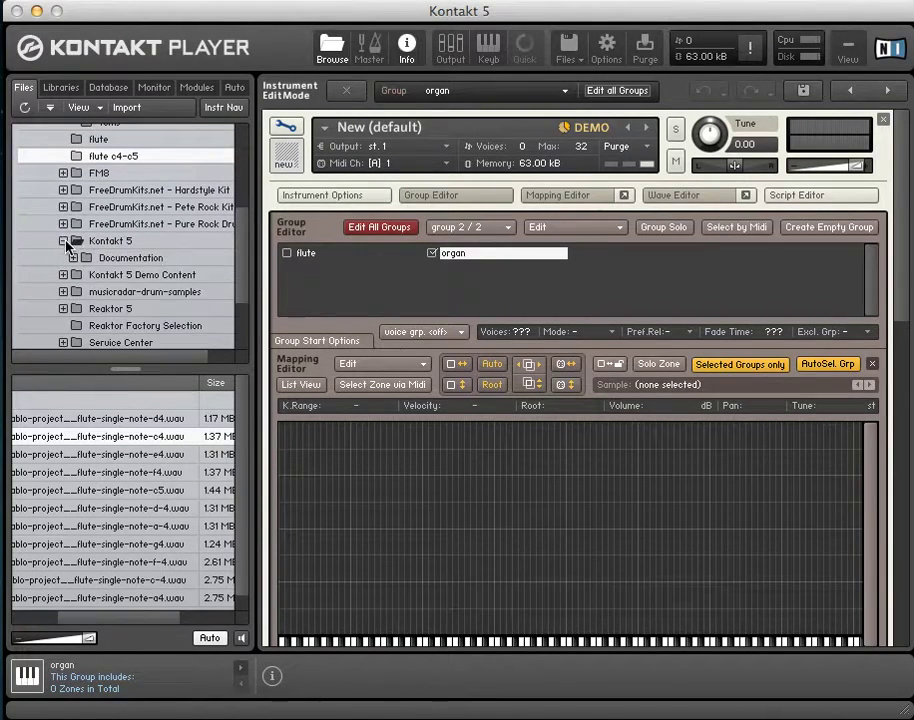
{"action": "left_click", "coordinate": [63, 241]}
{"action": "left_click", "coordinate": [63, 258]}
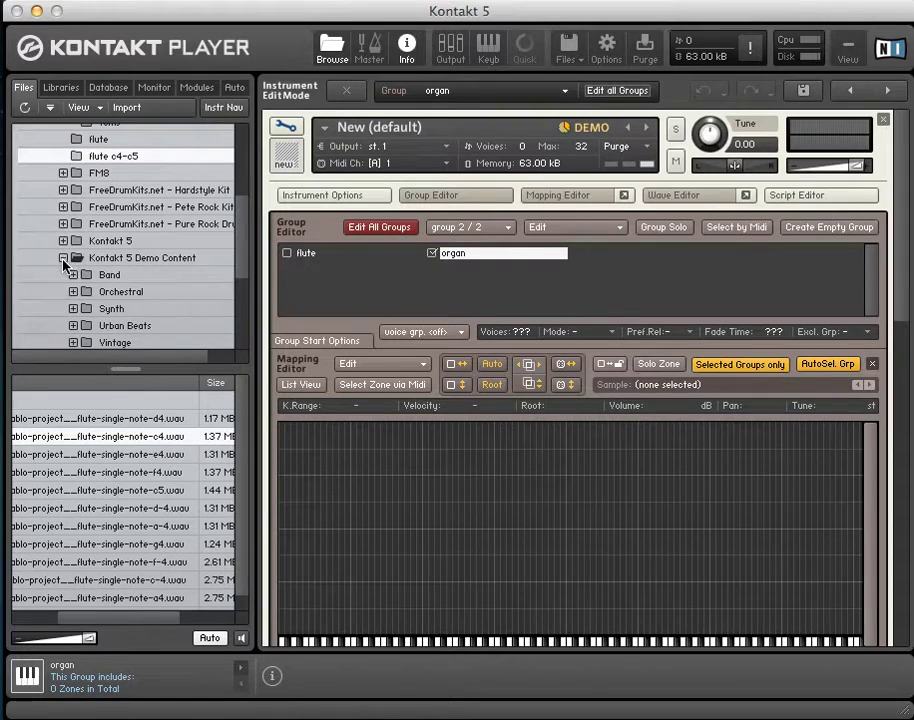
{"action": "left_click", "coordinate": [73, 275]}
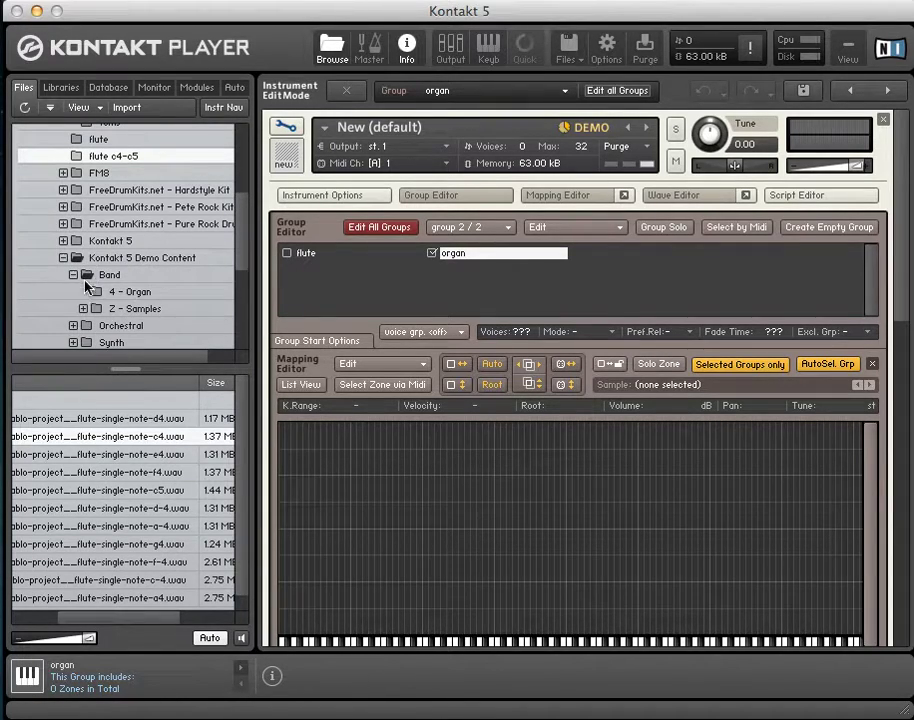
{"action": "left_click", "coordinate": [83, 308]}
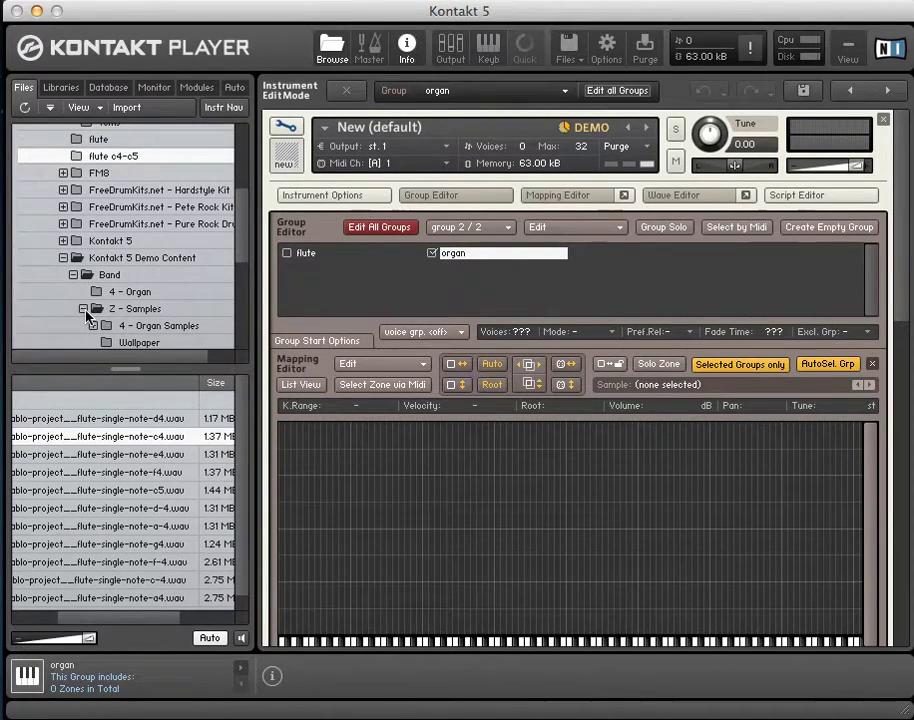
{"action": "left_click", "coordinate": [155, 326]}
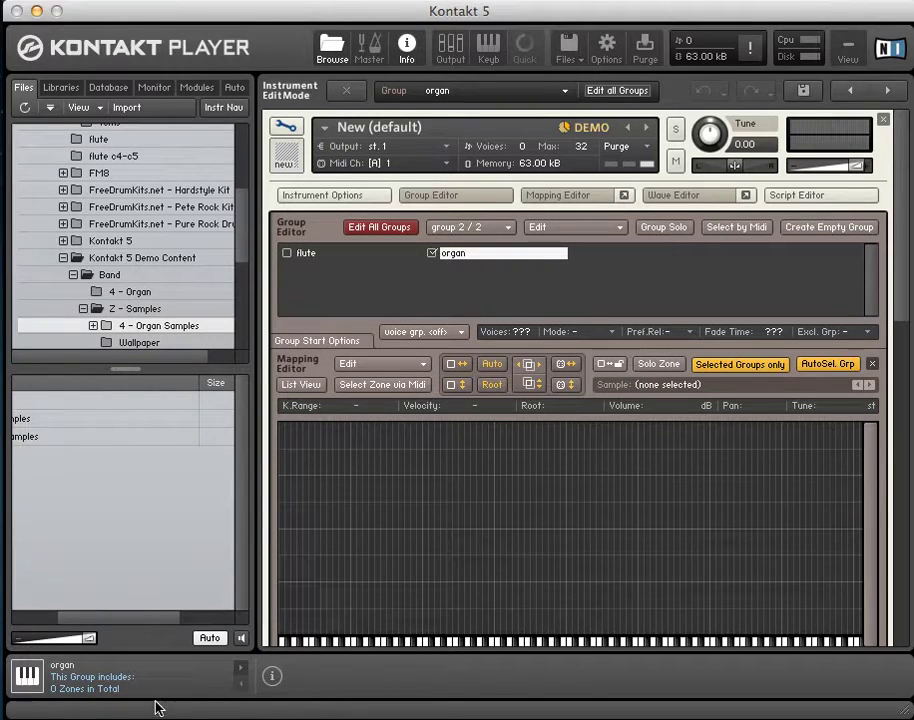
{"action": "left_click_drag", "start_coordinate": [143, 617], "coordinate": [70, 617]}
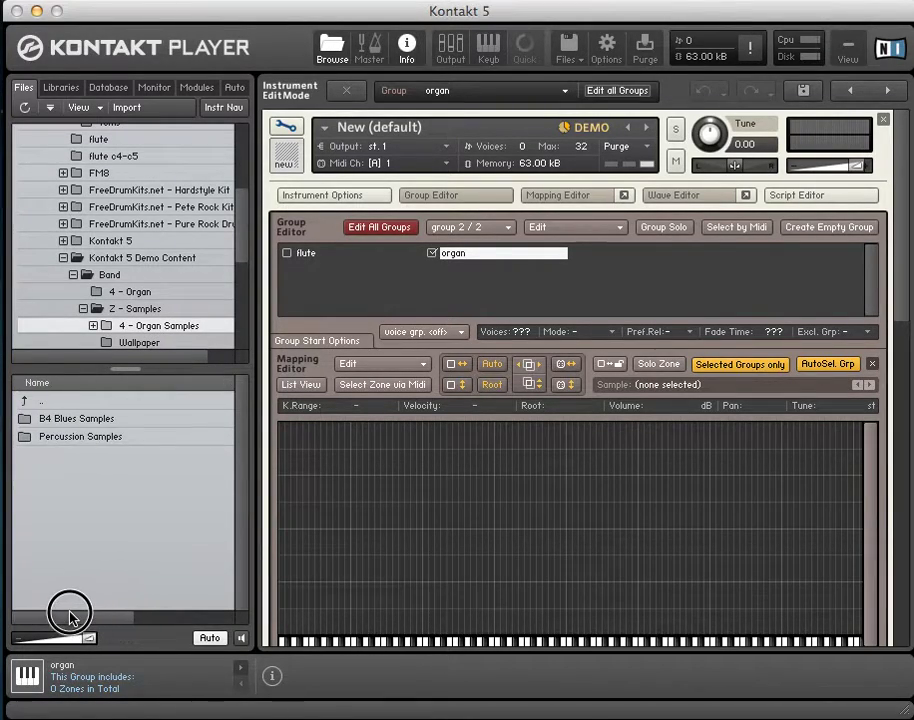
{"action": "left_click", "coordinate": [106, 421]}
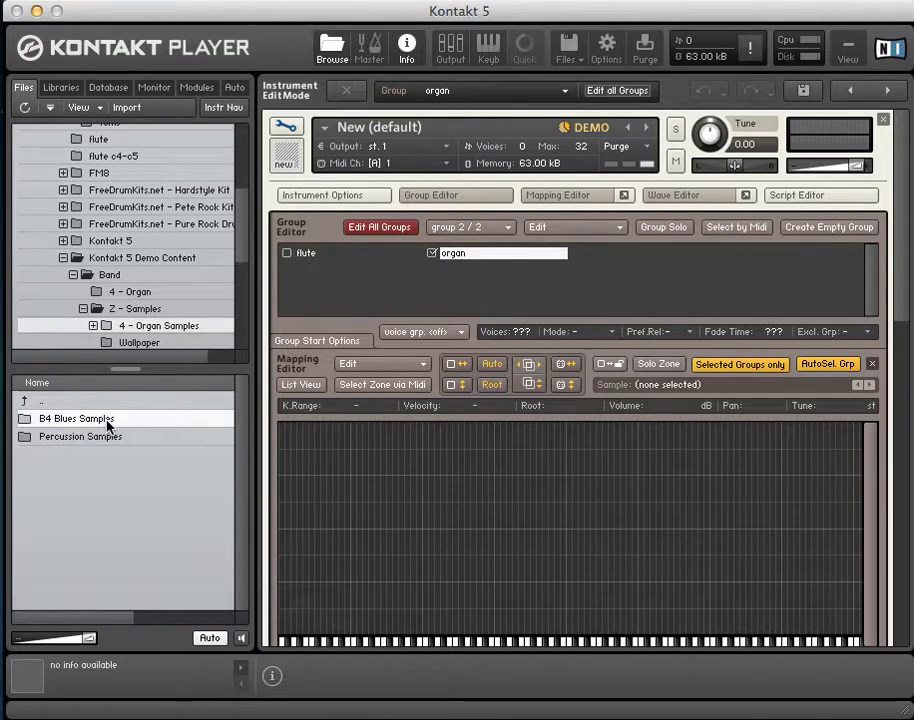
{"action": "double_click", "coordinate": [52, 419]}
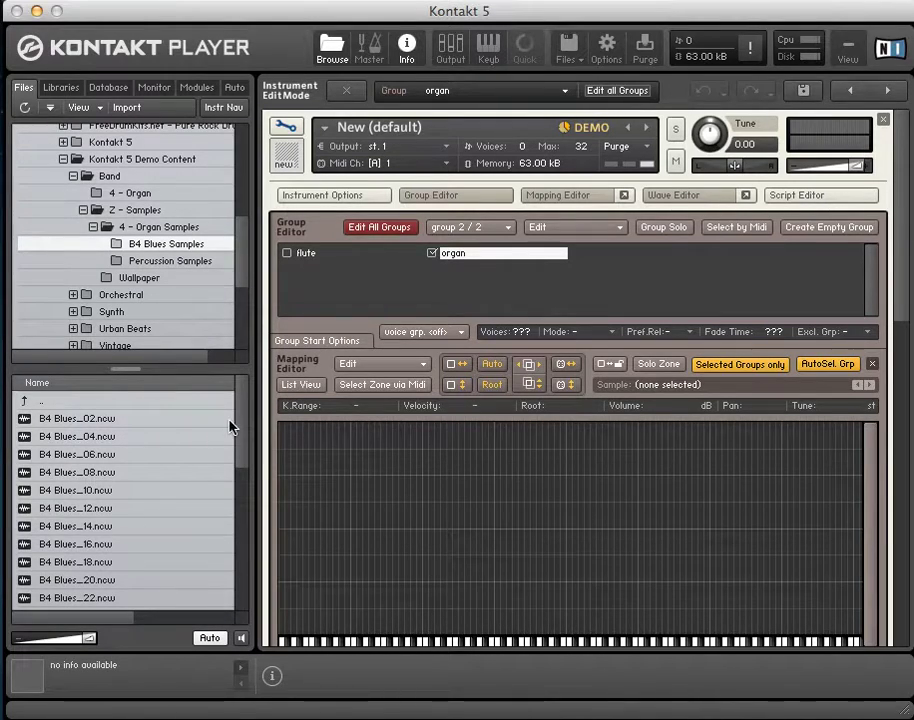
Step: Map the B4 Blues_40.ncw sample across keys C4 to C5 in the organ group
{"action": "left_click_drag", "start_coordinate": [243, 424], "coordinate": [239, 518]}
{"action": "left_click", "coordinate": [78, 520]}
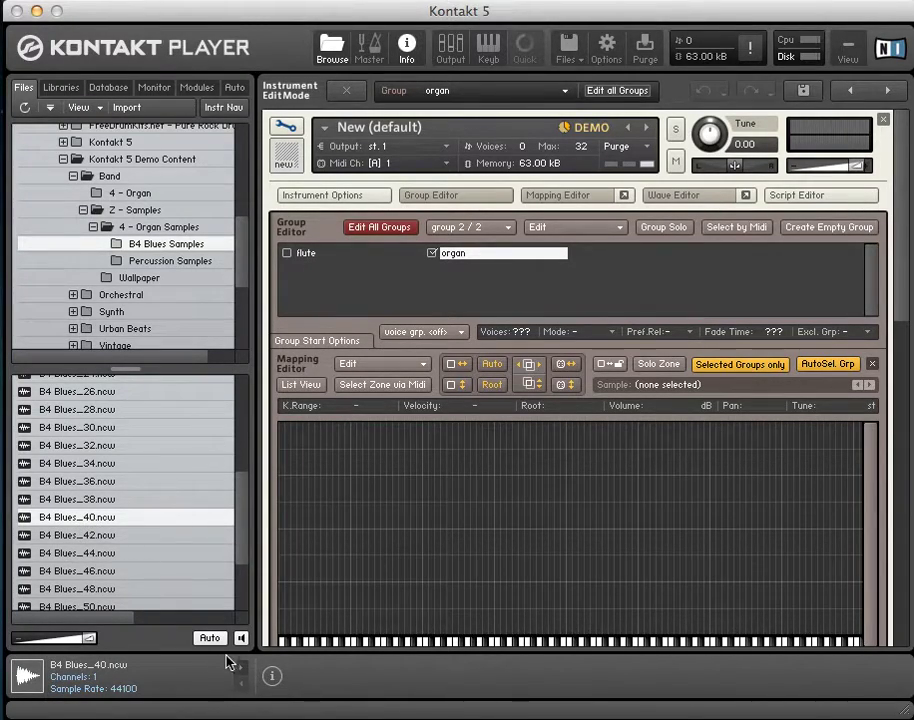
{"action": "mouse_move", "coordinate": [237, 643]}
{"action": "left_click_drag", "start_coordinate": [908, 302], "coordinate": [908, 343]}
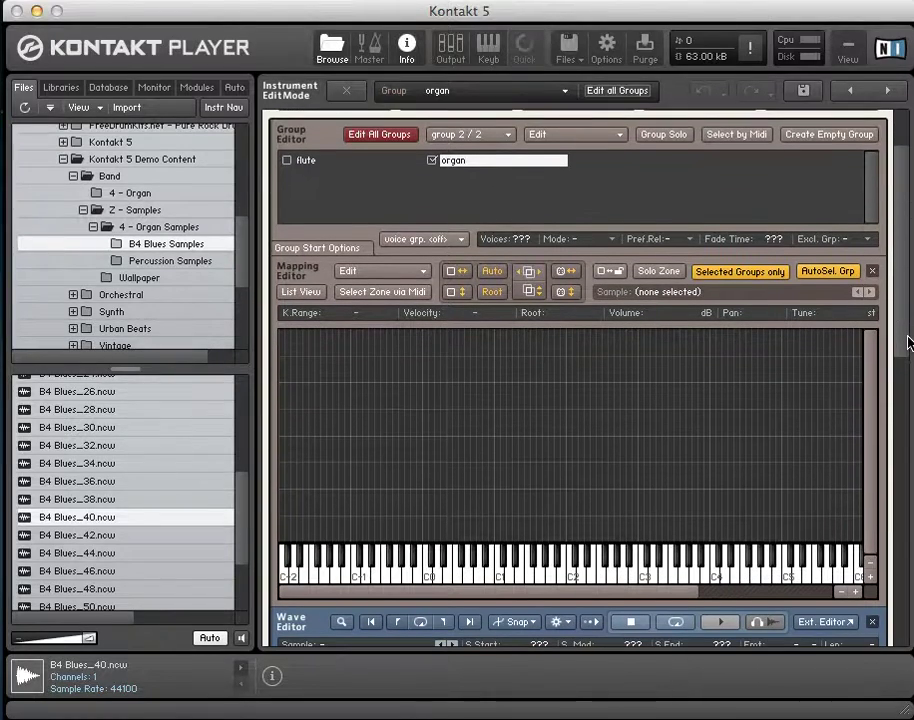
{"action": "left_click_drag", "start_coordinate": [82, 522], "coordinate": [789, 503]}
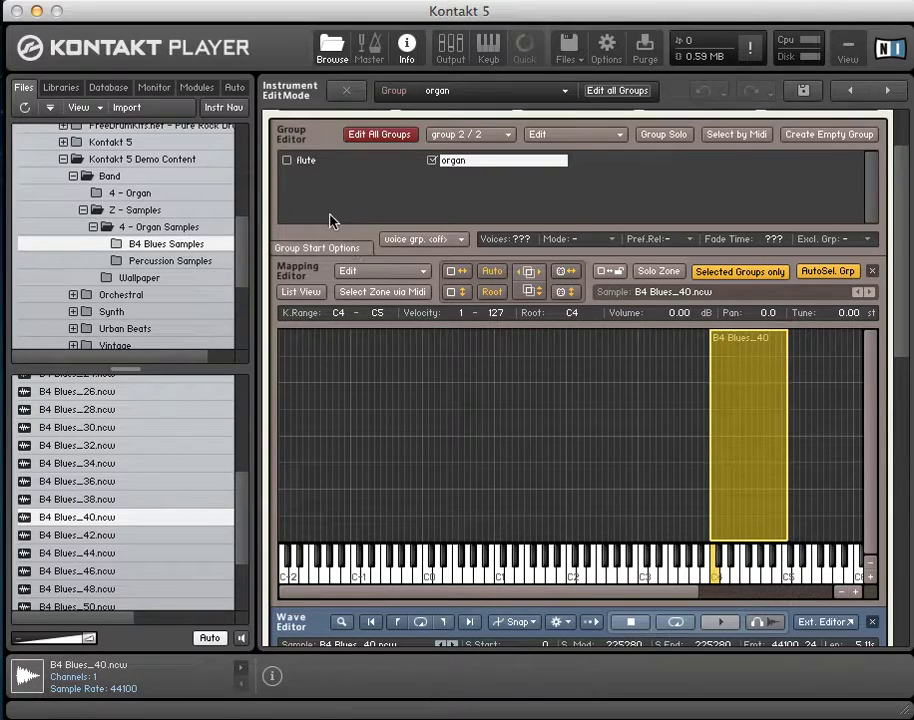
Step: Set the flute group to start on key between C1 and C1, and test that keyswitch on the on-screen keyboard
{"action": "left_click", "coordinate": [309, 166]}
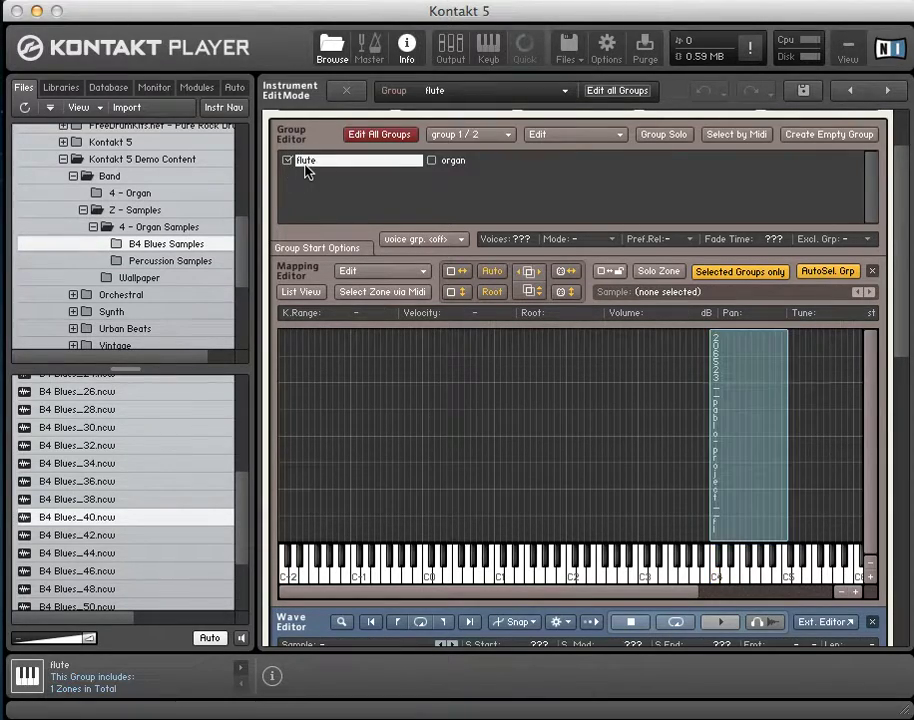
{"action": "left_click", "coordinate": [333, 250]}
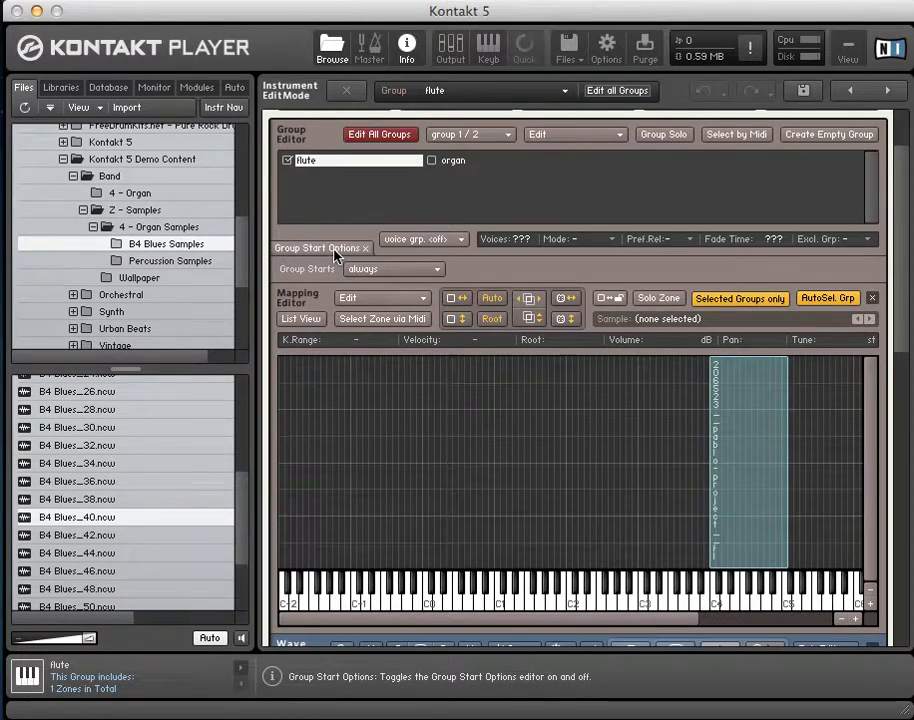
{"action": "left_click", "coordinate": [385, 273]}
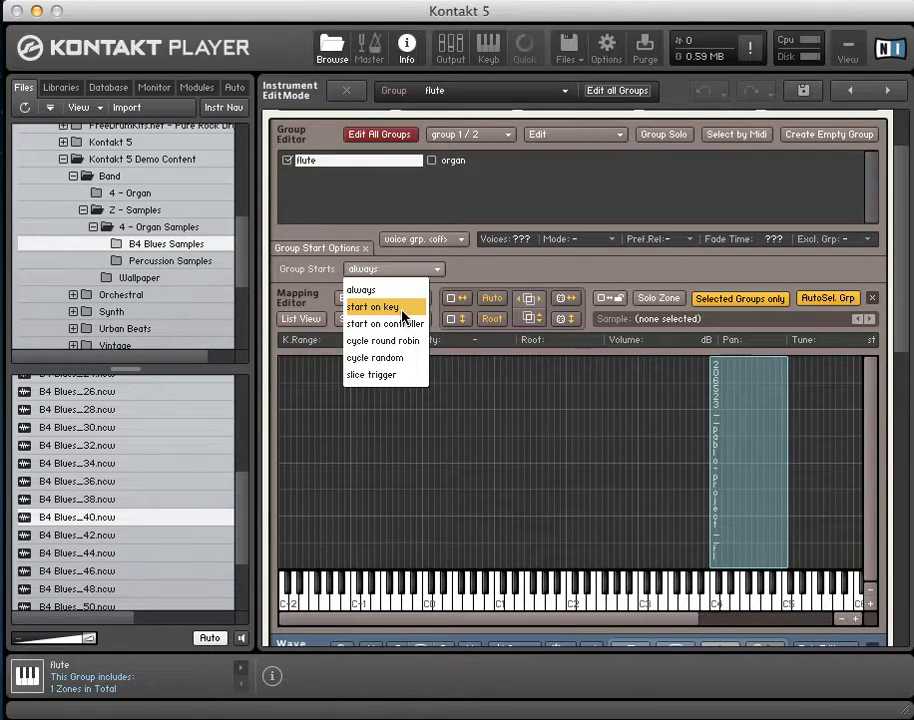
{"action": "left_click", "coordinate": [404, 307]}
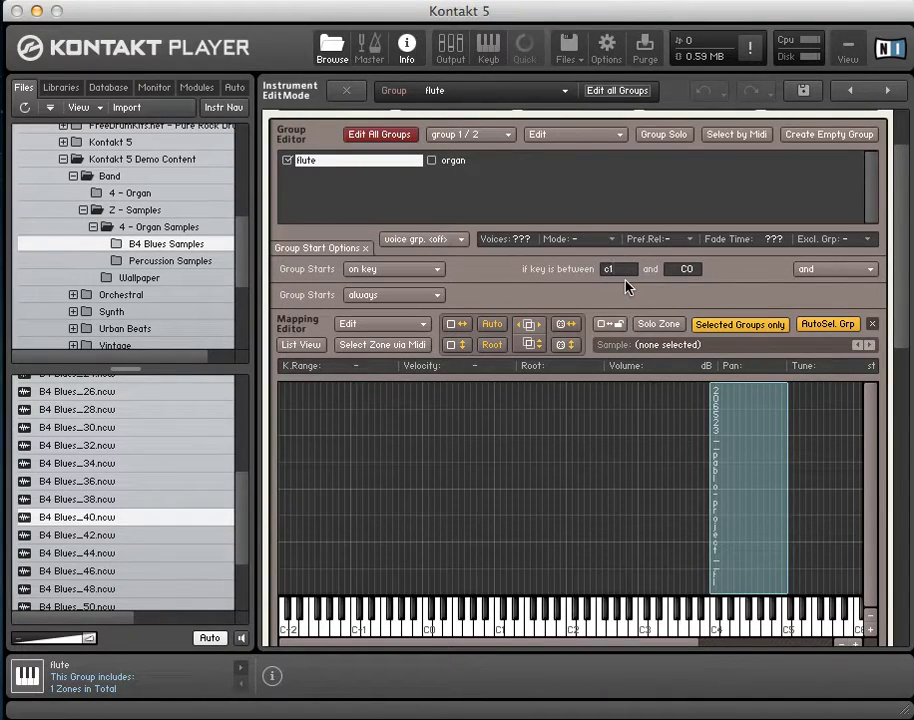
{"action": "left_click", "coordinate": [688, 272]}
{"action": "type", "text": "C1"}
{"action": "key", "text": "Return"}
{"action": "left_click", "coordinate": [488, 50]}
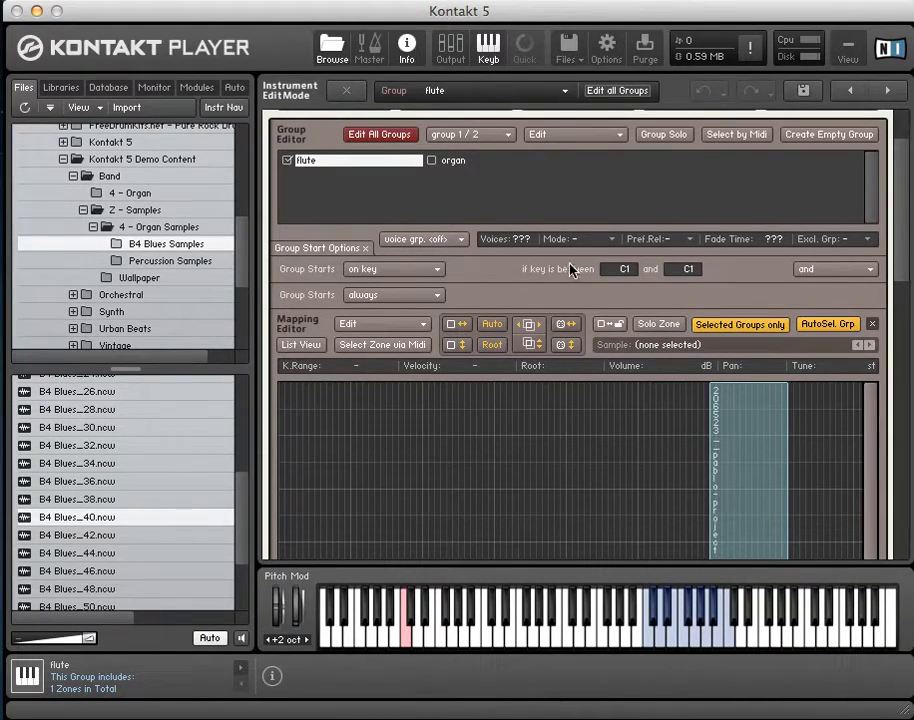
{"action": "left_click", "coordinate": [407, 645]}
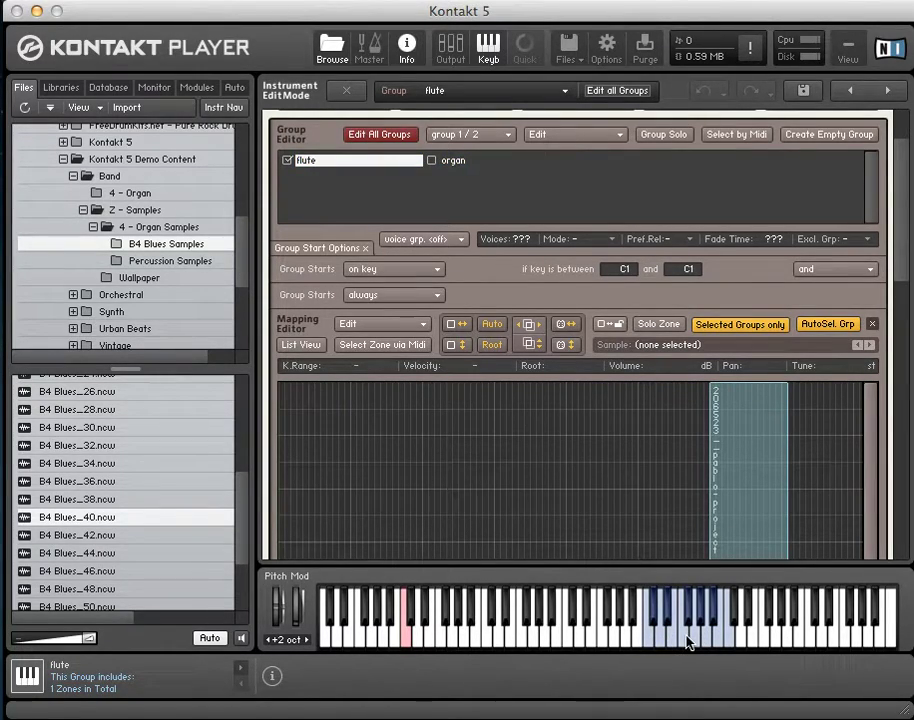
Step: Set the organ group to start on key between D1 and D1
{"action": "left_click", "coordinate": [456, 161]}
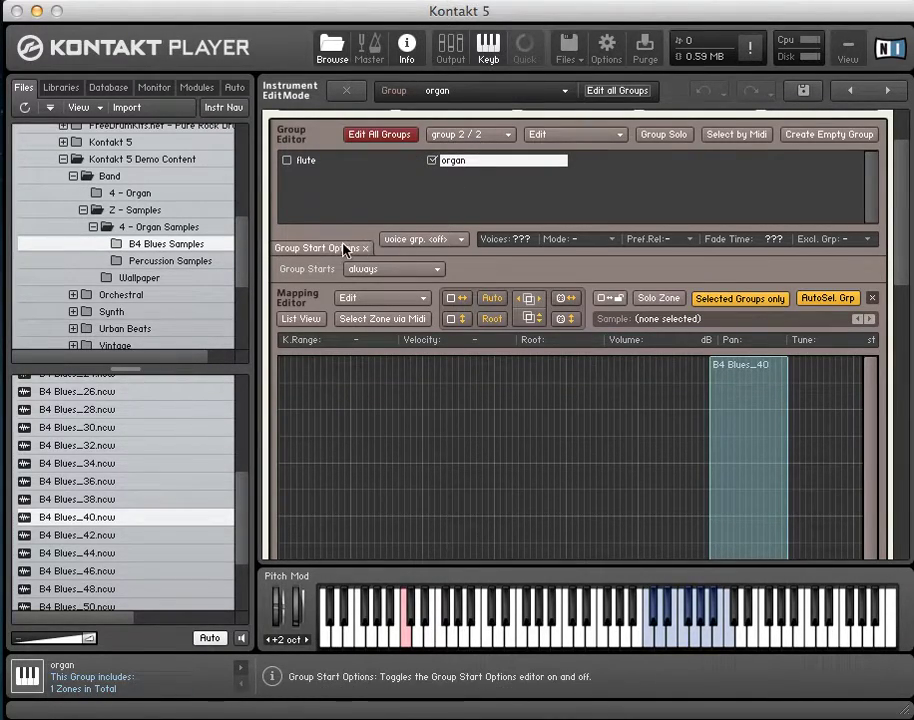
{"action": "left_click", "coordinate": [406, 270]}
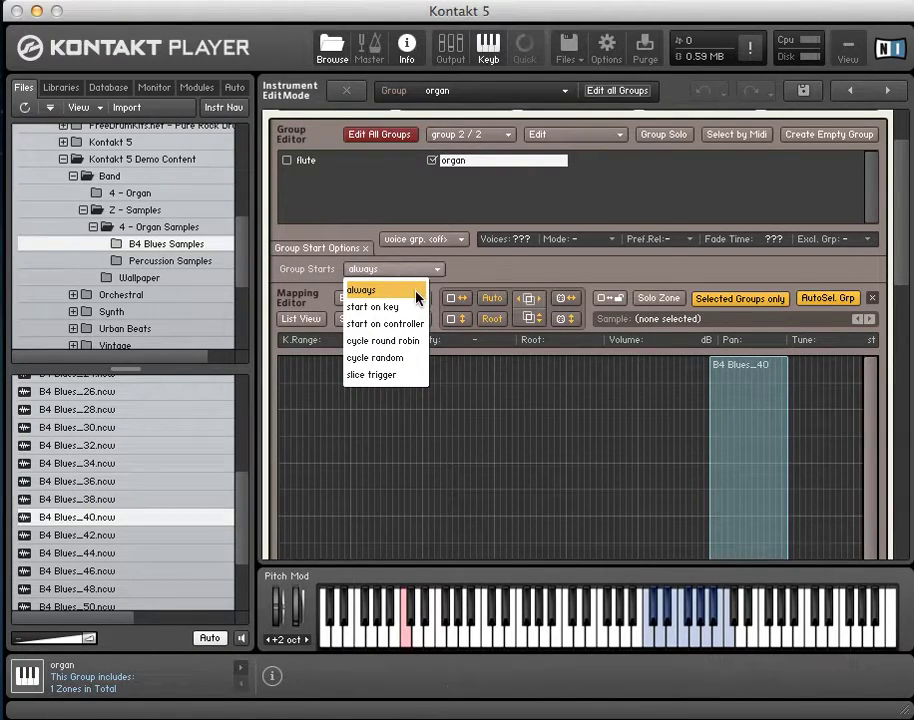
{"action": "left_click", "coordinate": [403, 310]}
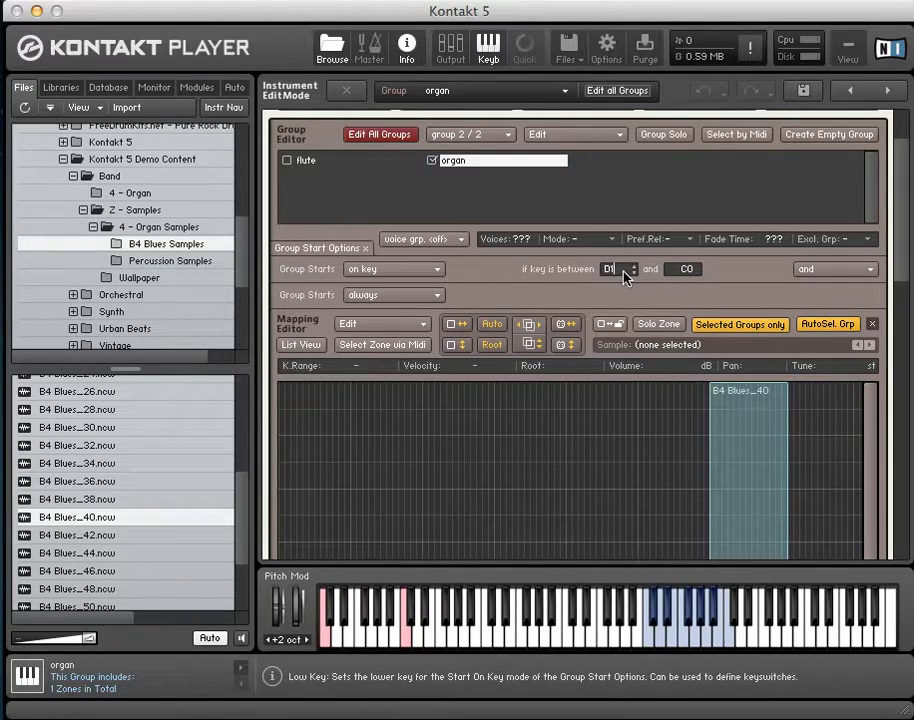
{"action": "double_click", "coordinate": [686, 270]}
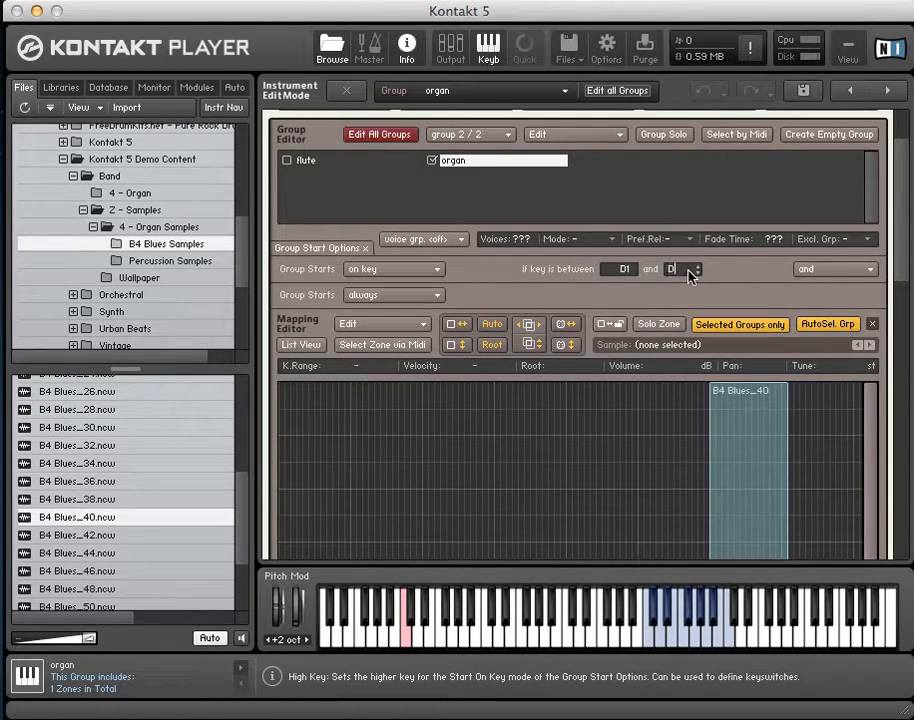
{"action": "key", "text": "Return"}
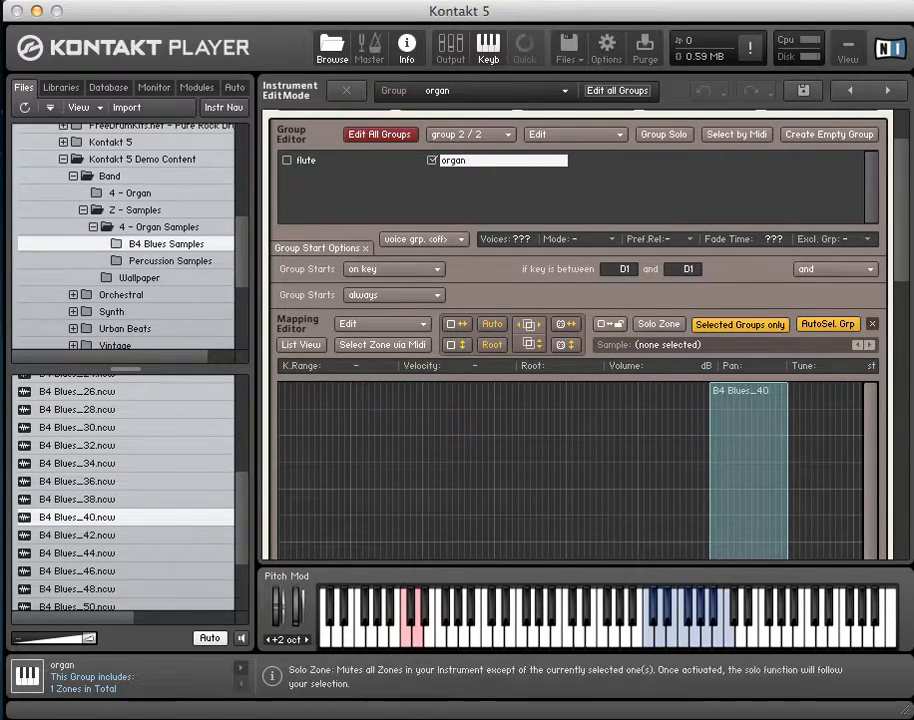